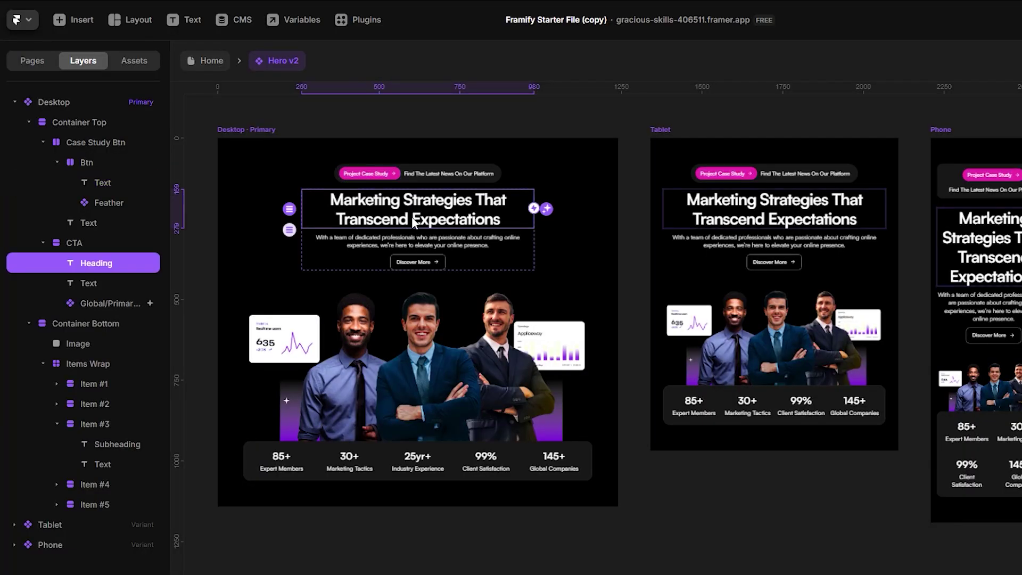
Select the hero text and image, then narrow the breakpoint preview to mobile width.
left_click(420, 241)
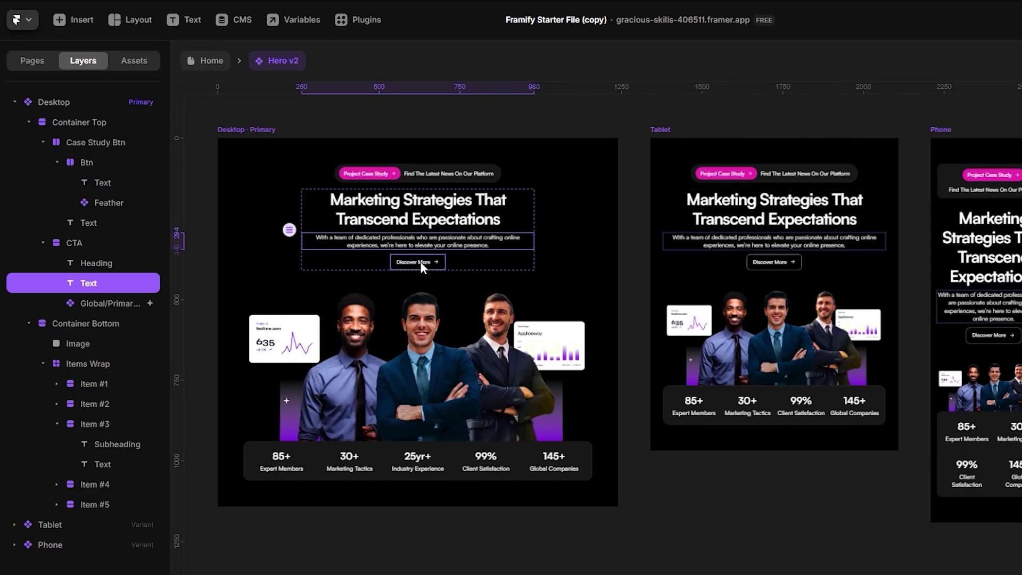
left_click(419, 340)
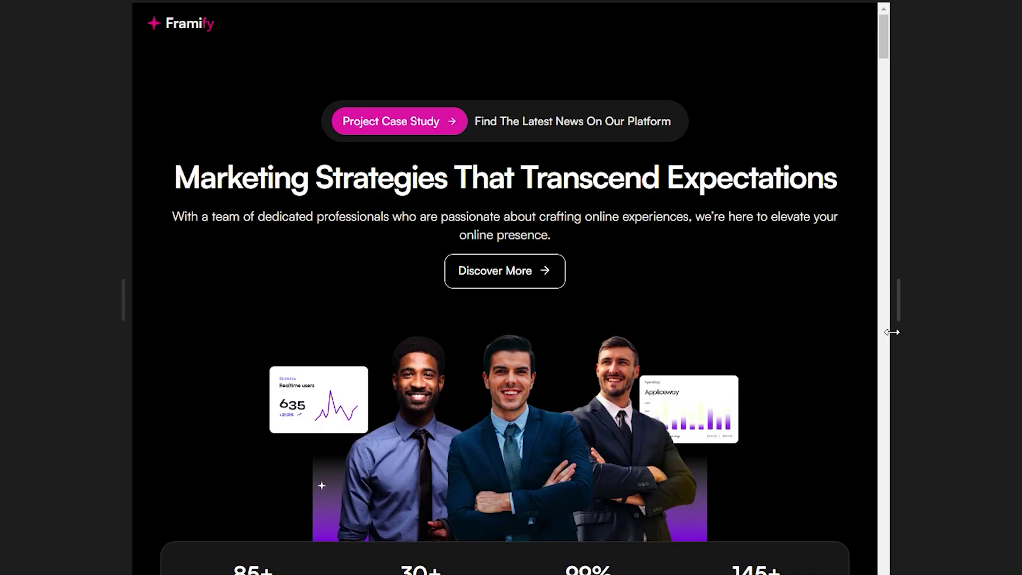
left_click_drag(890, 334, 652, 339)
scroll(512, 332, "down", 5)
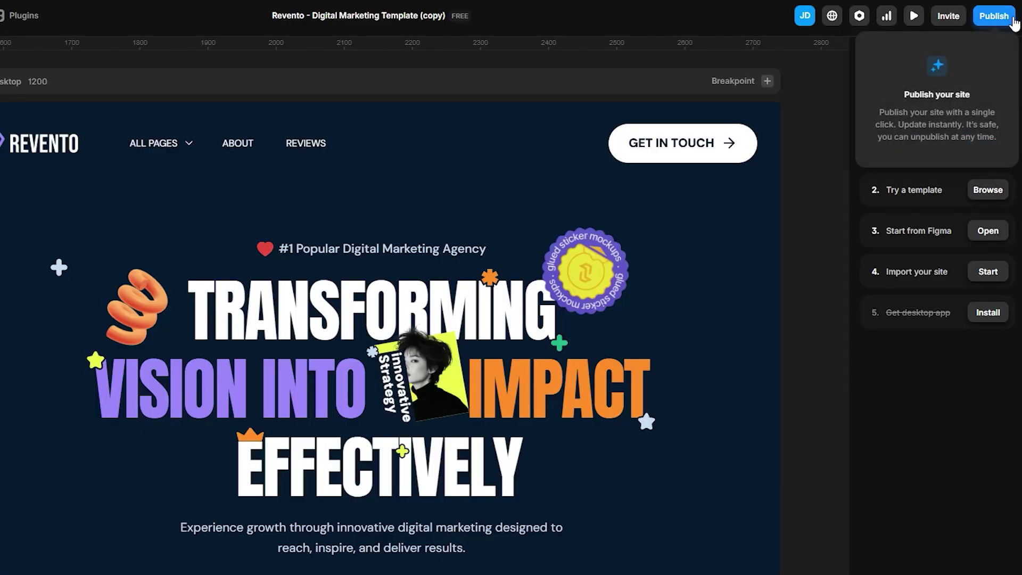
Publish the Revento template and scroll through the live published site.
left_click(1013, 21)
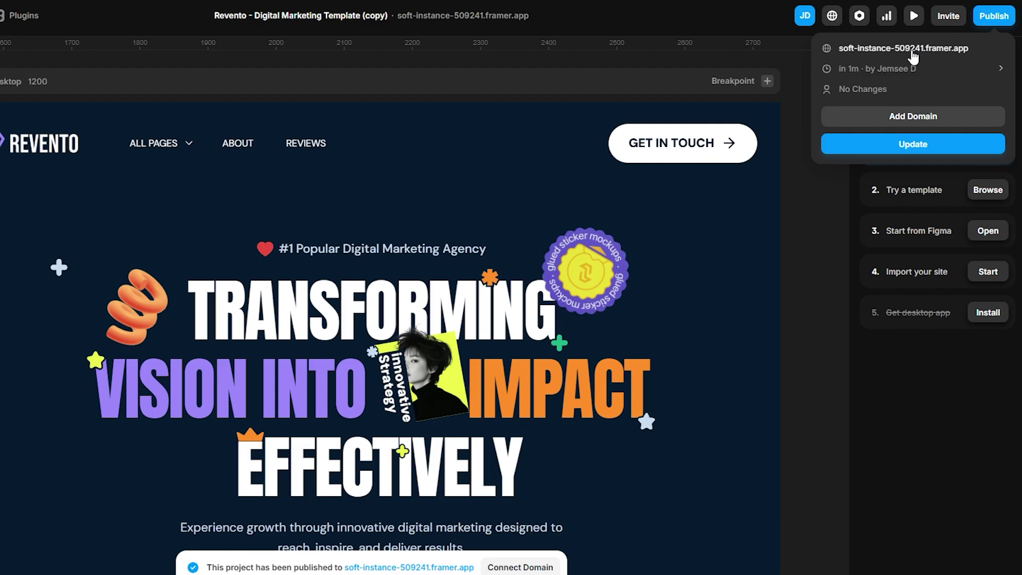
left_click(913, 56)
scroll(334, 181, "down", 8)
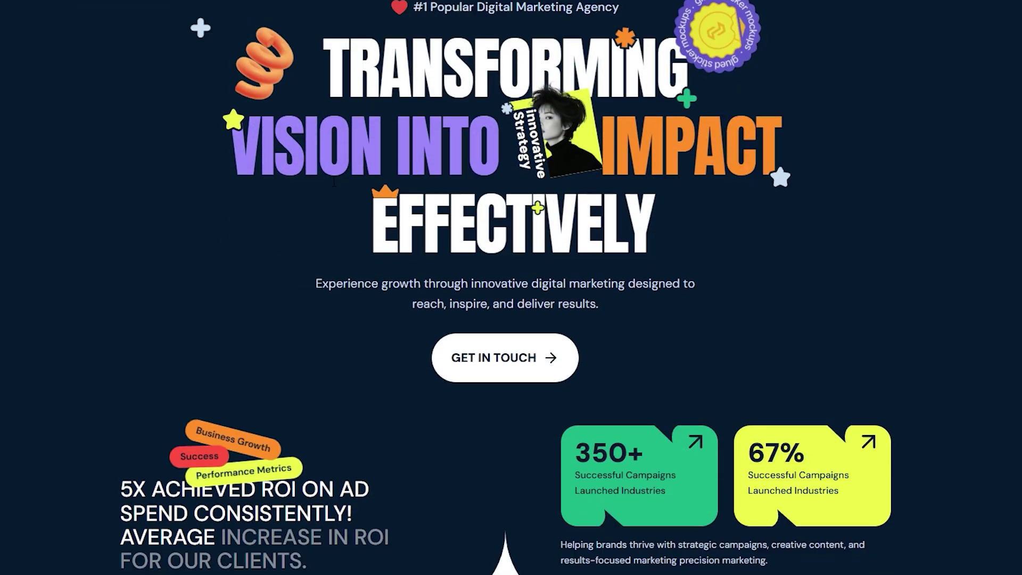
scroll(334, 182, "down", 12)
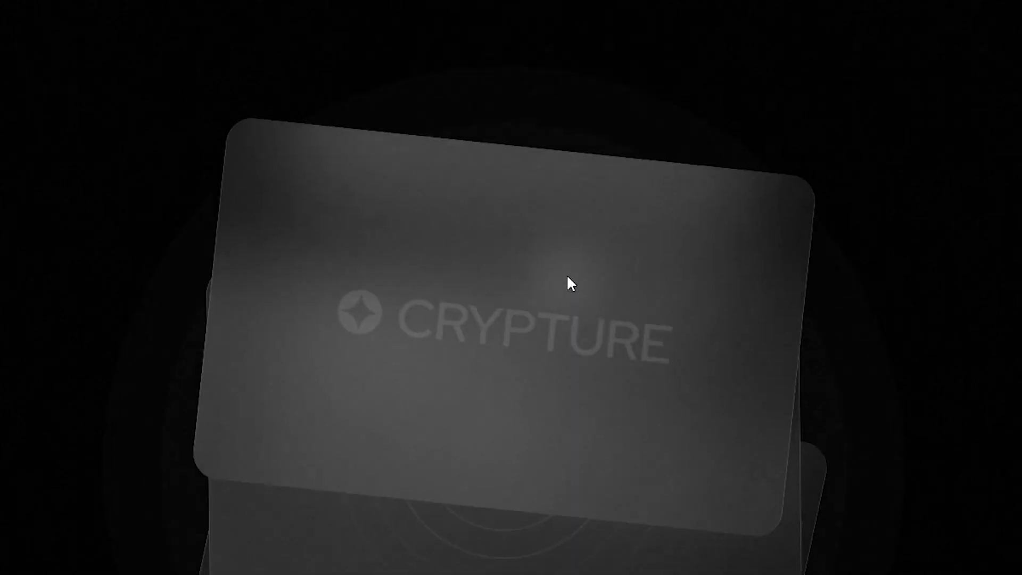
scroll(568, 277, "down", 5)
Insert a ready-made hero section and a navigation bar, moving the navigation to the page top.
scroll(567, 283, "down", 5)
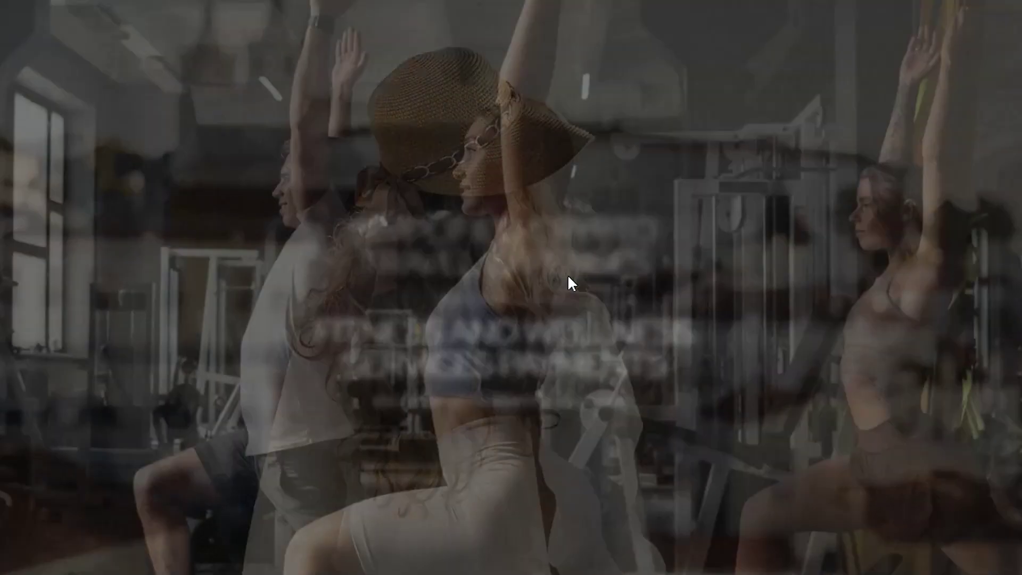
scroll(568, 274, "down", 5)
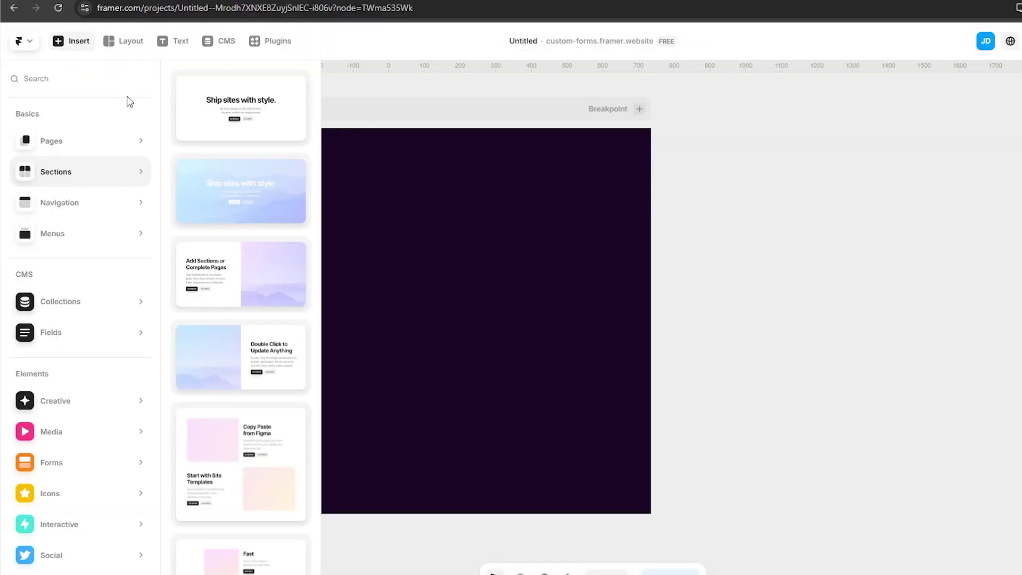
left_click(235, 130)
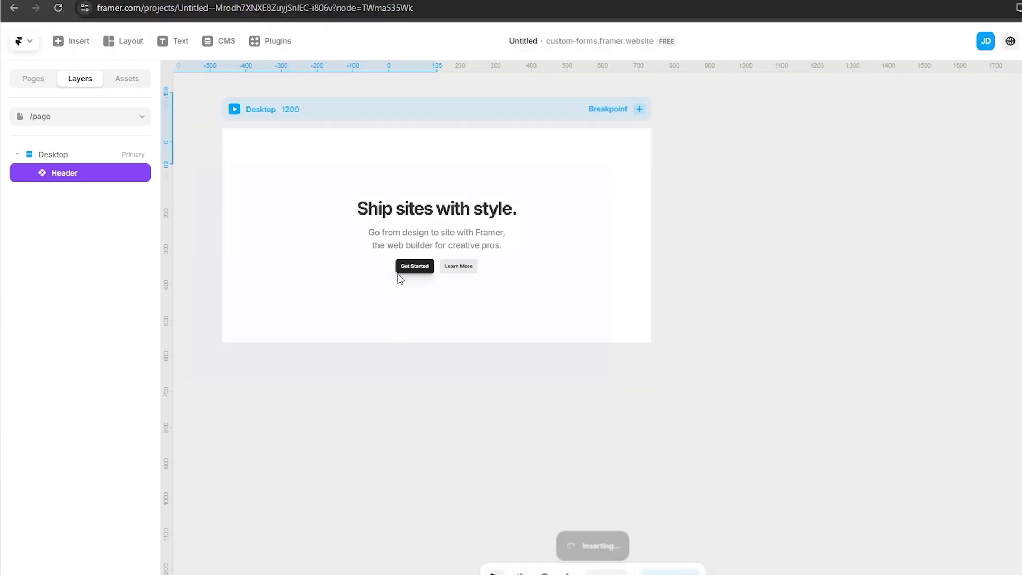
left_click(79, 41)
mouse_move(103, 211)
left_click(262, 222)
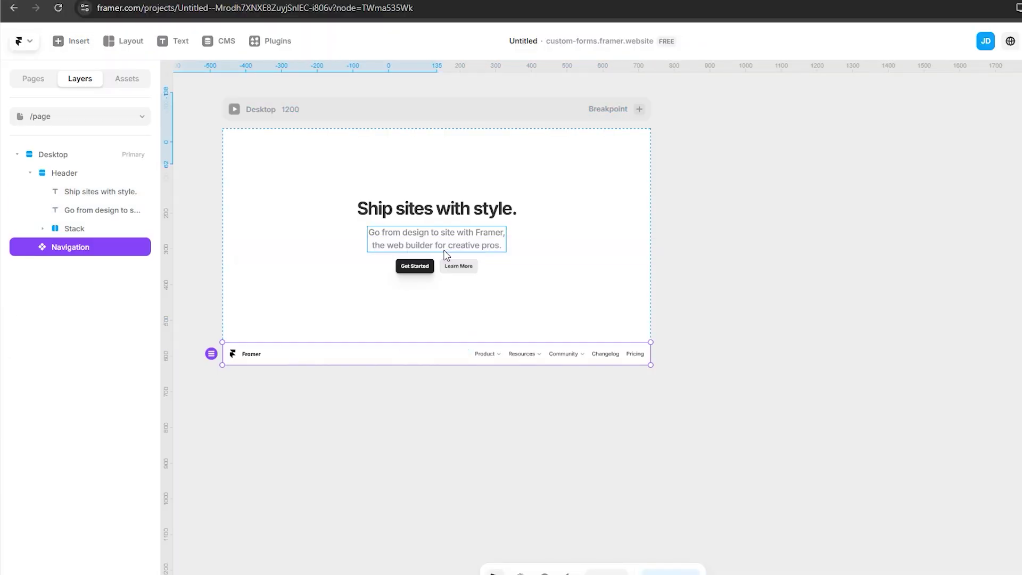
left_click_drag(97, 175, 95, 170)
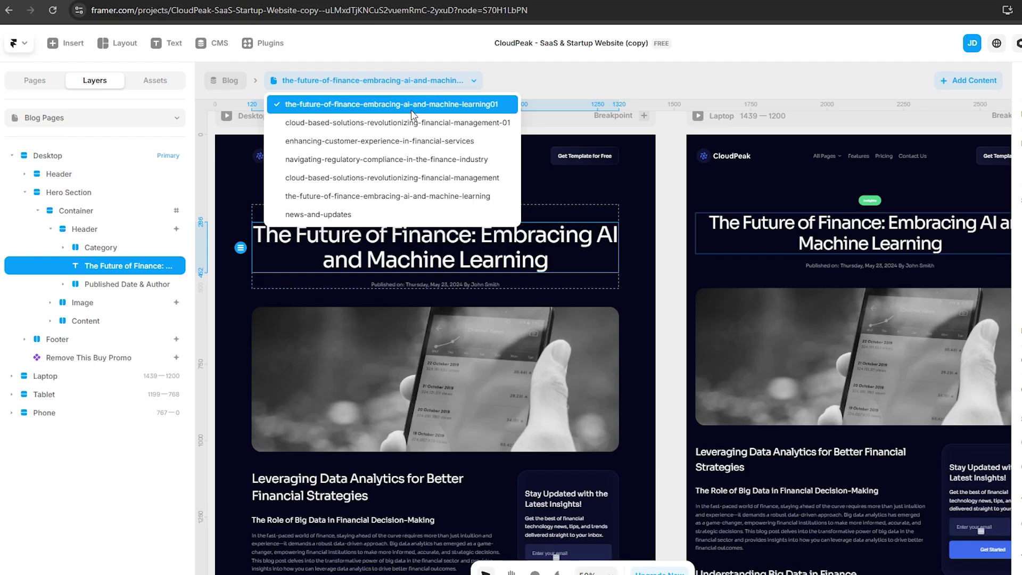
Switch the Blog page template between CMS articles, including the cloud-based solutions article.
left_click(411, 119)
left_click(373, 81)
left_click(400, 138)
left_click(385, 80)
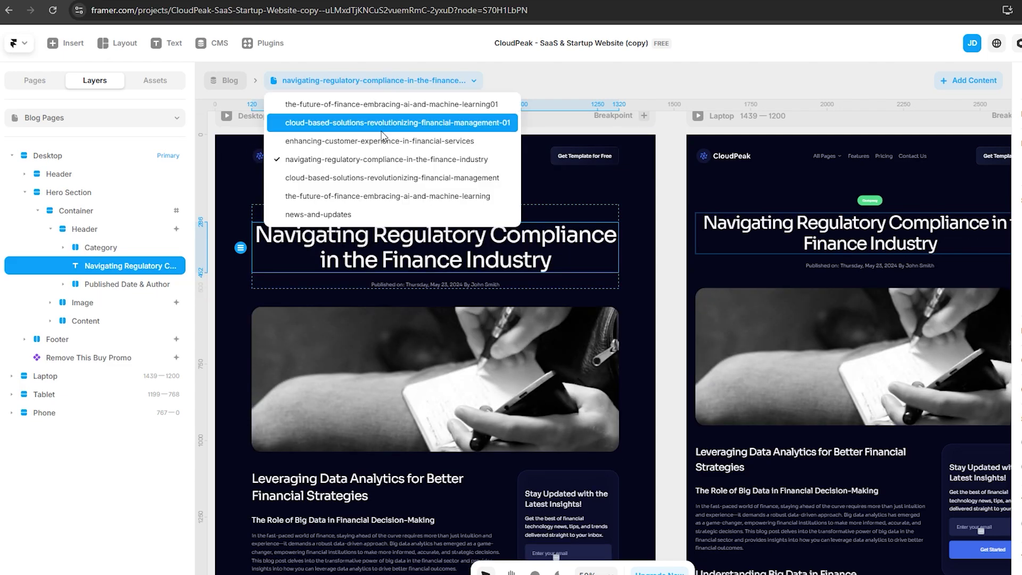
left_click(388, 178)
left_click(383, 80)
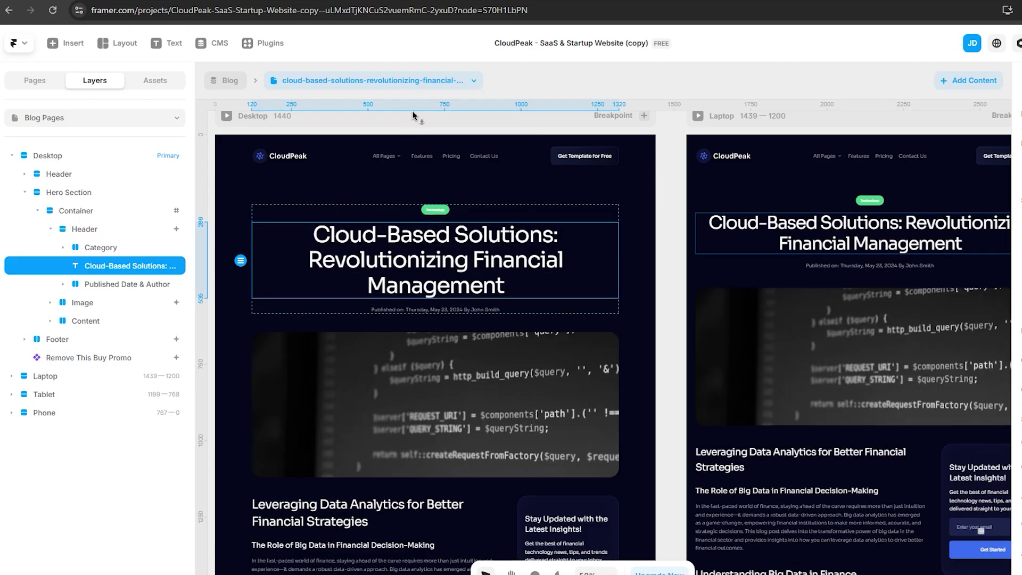
Review the form's Send To options (Email, Webhook, Google Sheets), then open the Personal Coach Fill picker.
left_click(373, 81)
left_click(399, 140)
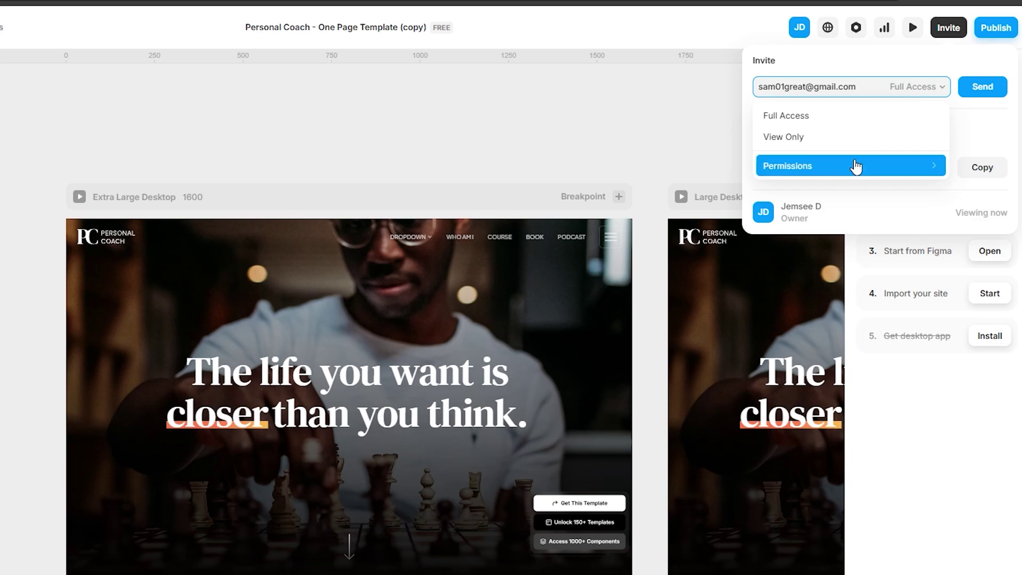
mouse_move(857, 173)
left_click(916, 95)
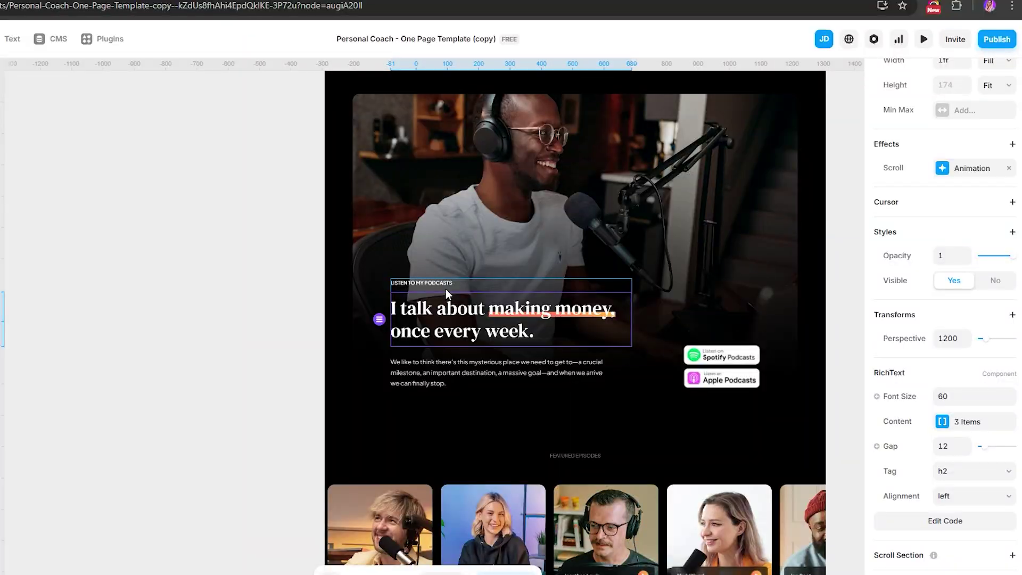
Select the rich text heading and scroll through FramerBiteRichText.tsx in the code editor.
left_click(446, 286)
left_click(465, 316)
left_click(963, 523)
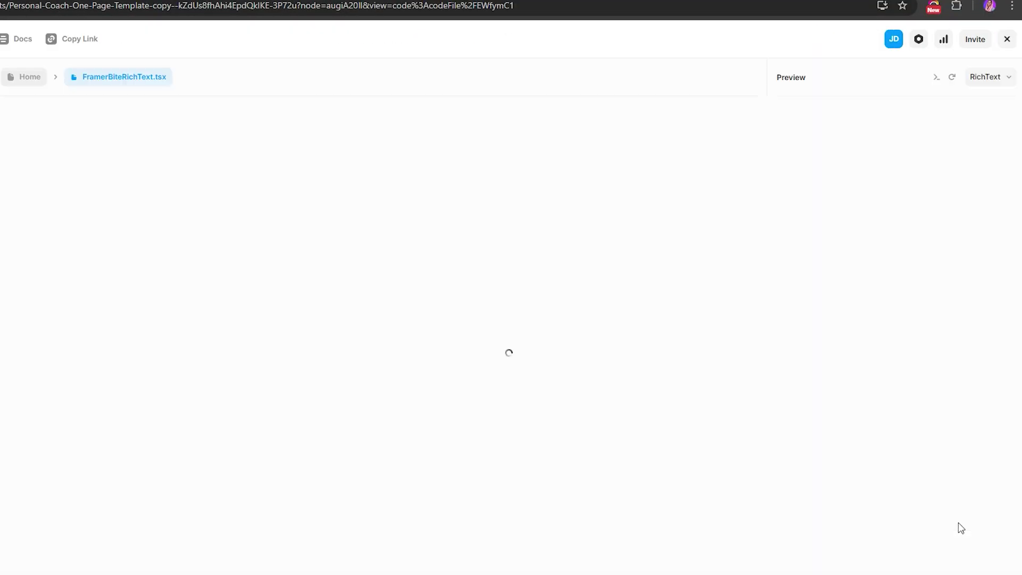
scroll(235, 394, "down", 5)
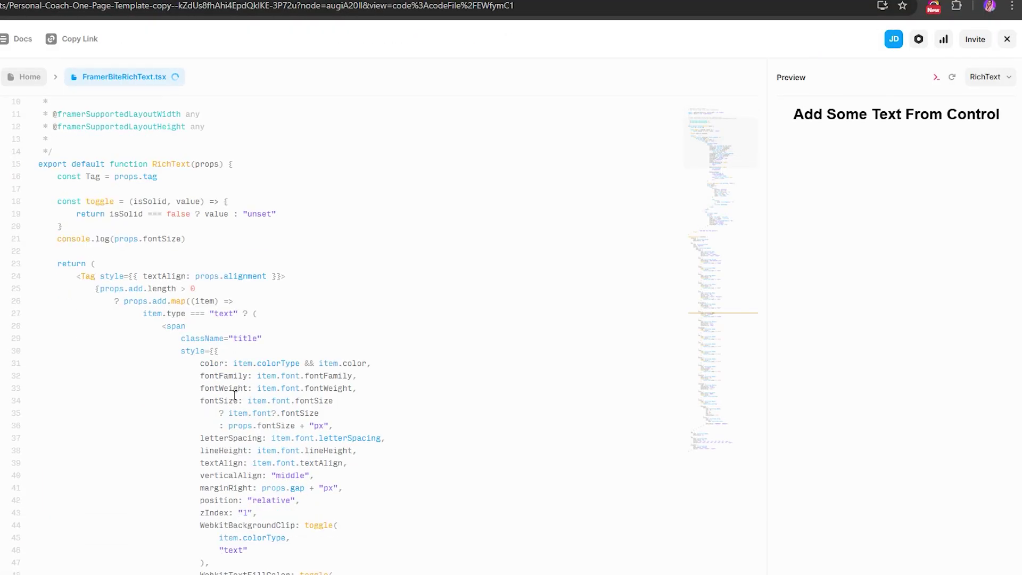
scroll(266, 405, "down", 1)
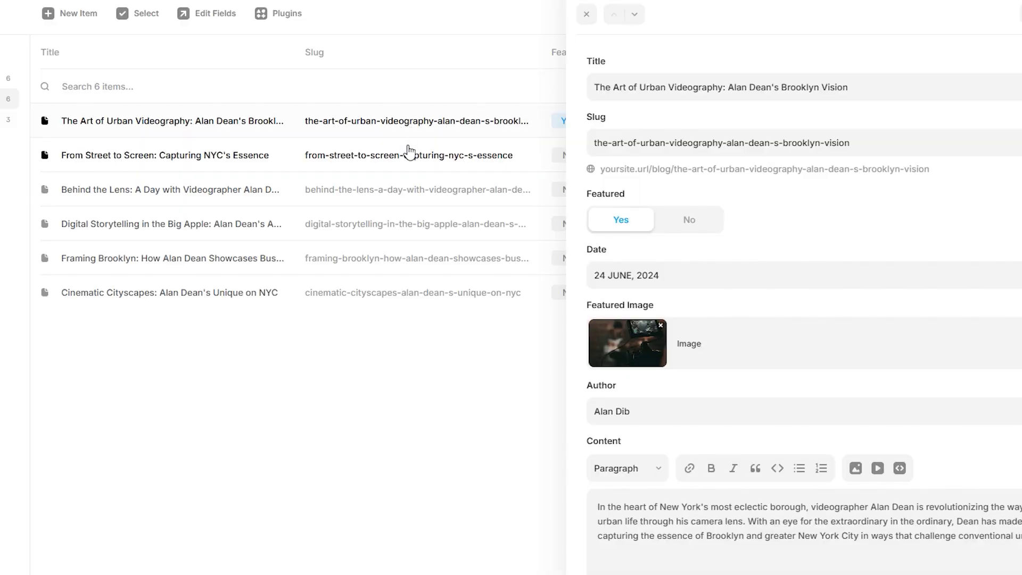
View the next two blog articles' details and show the wedding-films collection page.
left_click(406, 152)
left_click(416, 189)
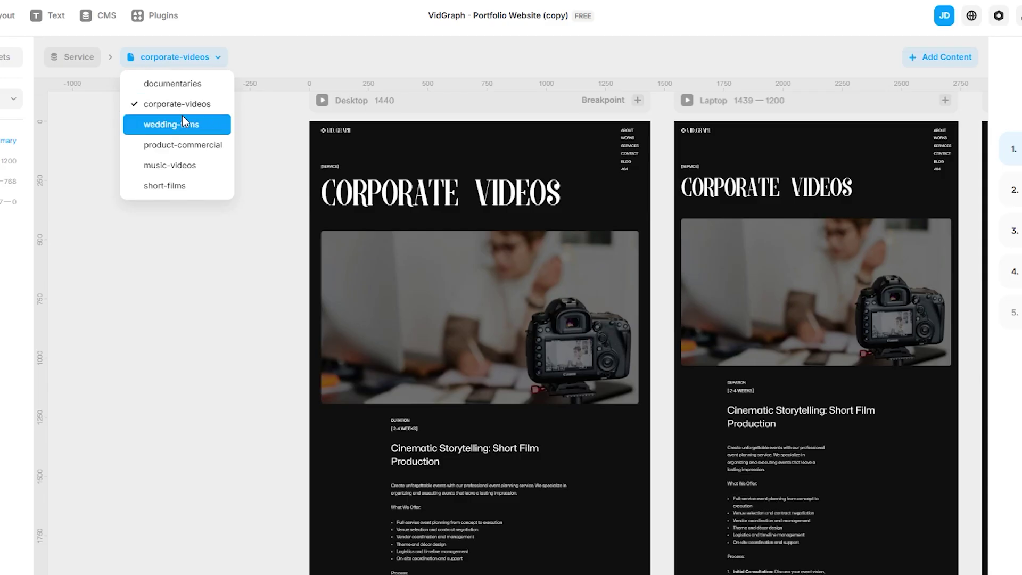
left_click(183, 123)
left_click(181, 58)
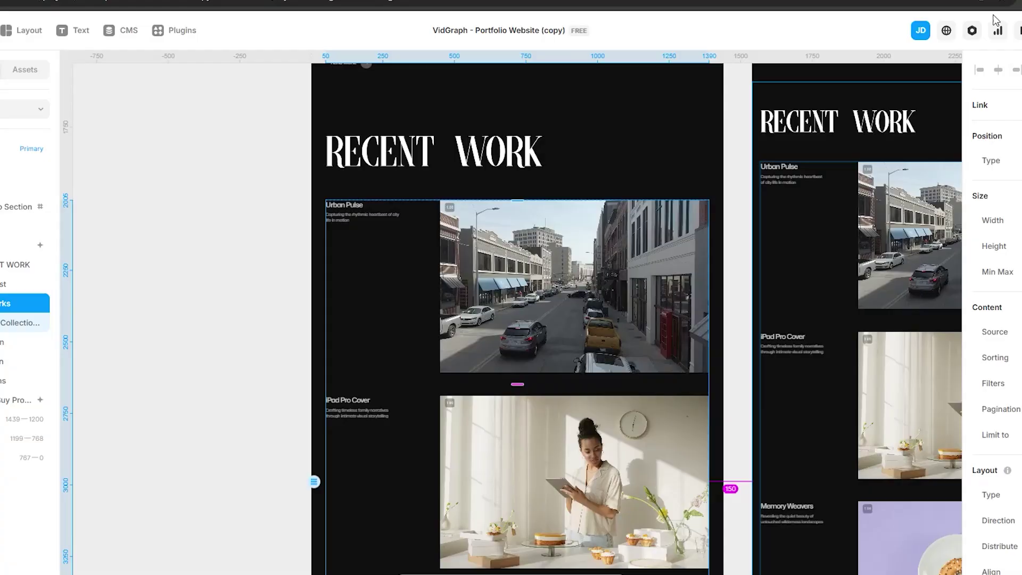
Deselect the Works collection and scroll down toward the CCommerce blog collection.
left_click(748, 363)
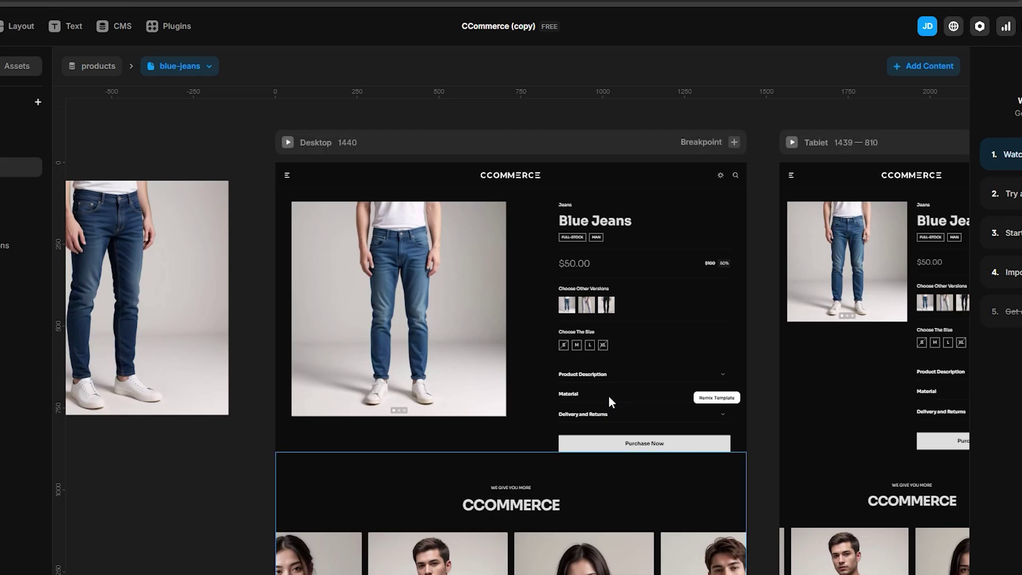
scroll(609, 396, "down", 5)
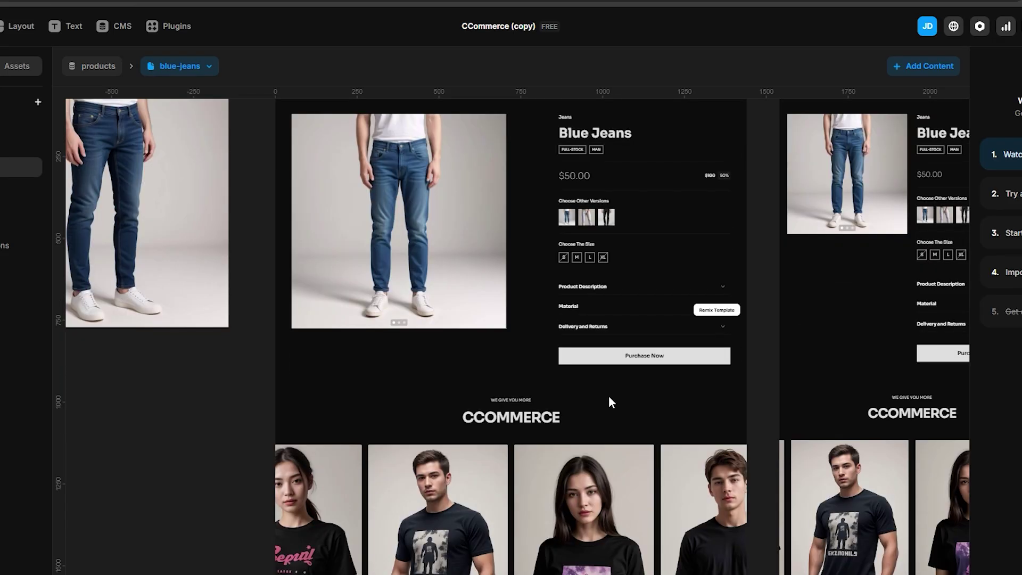
scroll(609, 402, "down", 3)
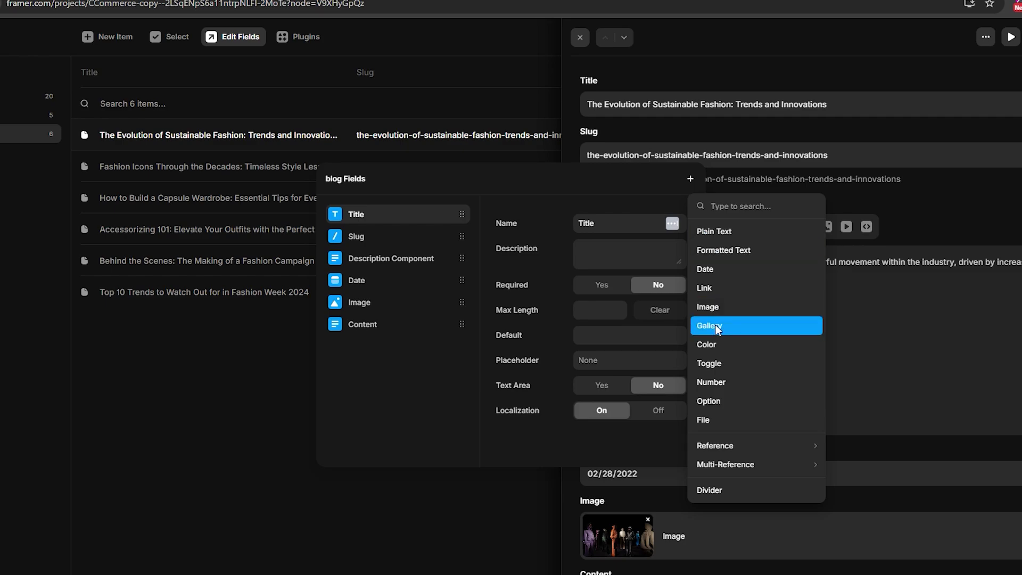
Dismiss the field-type list and close the blog Fields settings without adding a field.
mouse_move(720, 443)
left_click(262, 350)
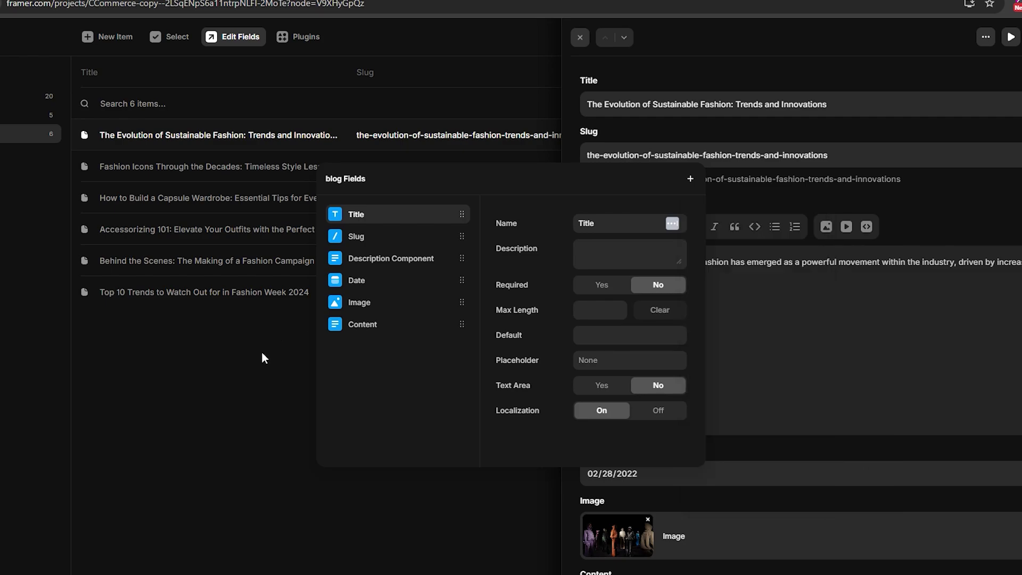
left_click(270, 171)
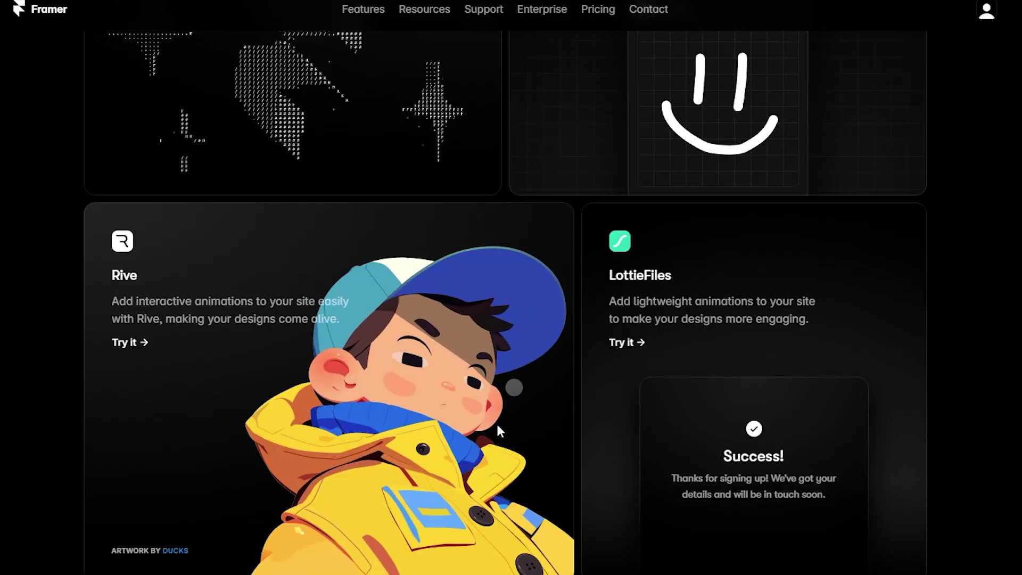
Open the Rive plugin, browse the Marketplace, and scroll Framer Academy to its Popular lessons.
left_click(134, 345)
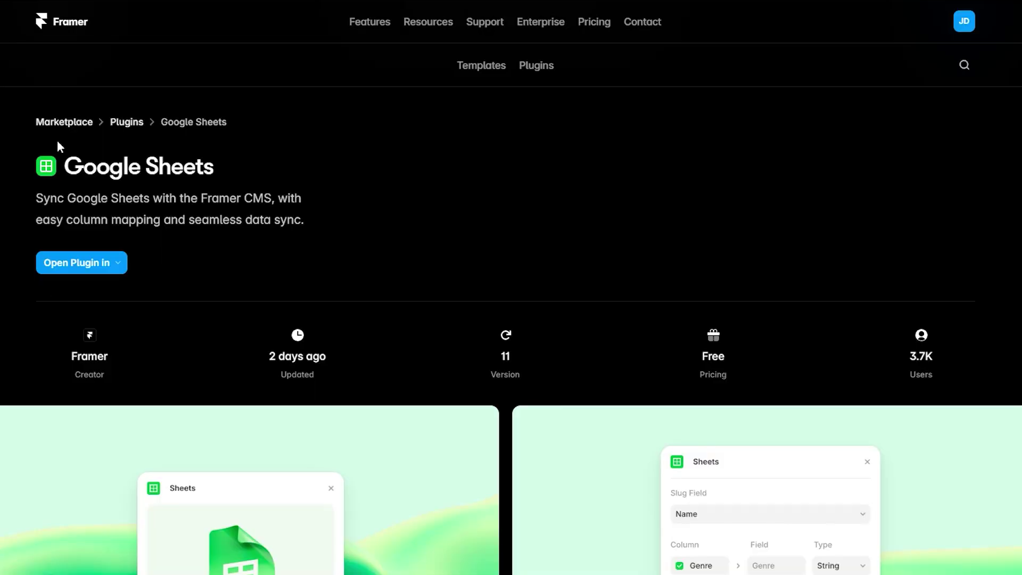
scroll(370, 299, "down", 1)
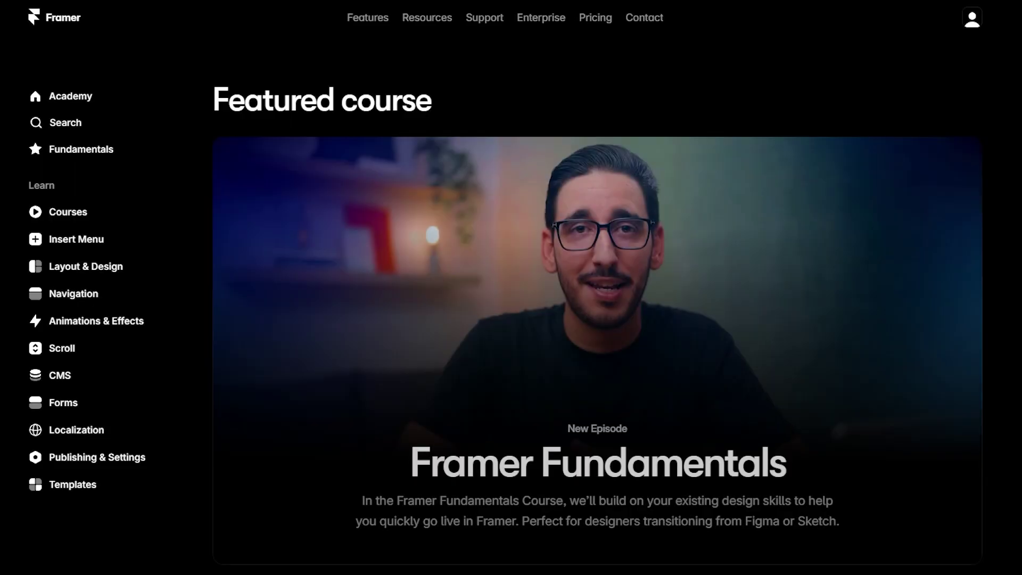
scroll(657, 270, "down", 5)
scroll(660, 272, "down", 2)
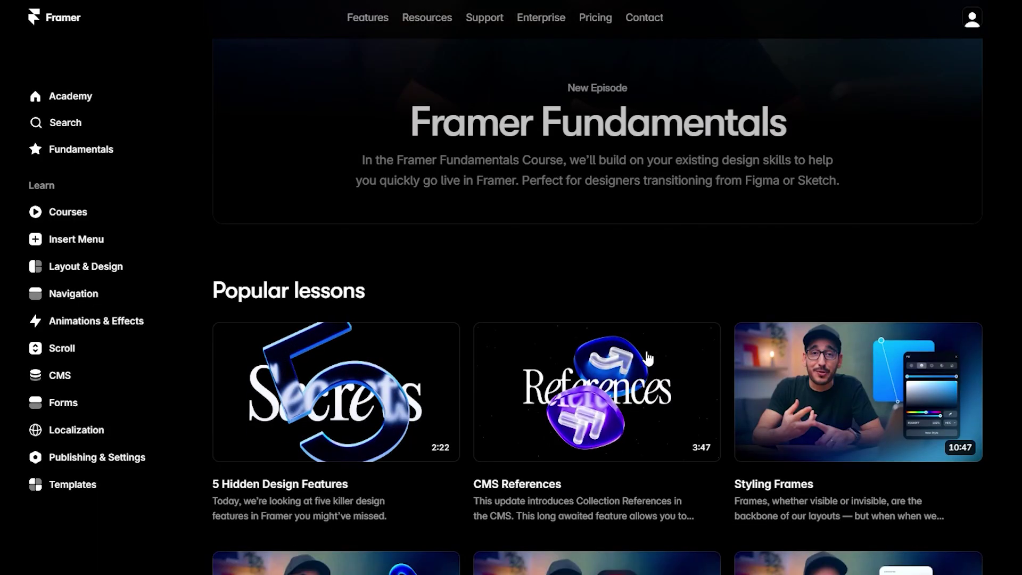
scroll(841, 410, "down", 5)
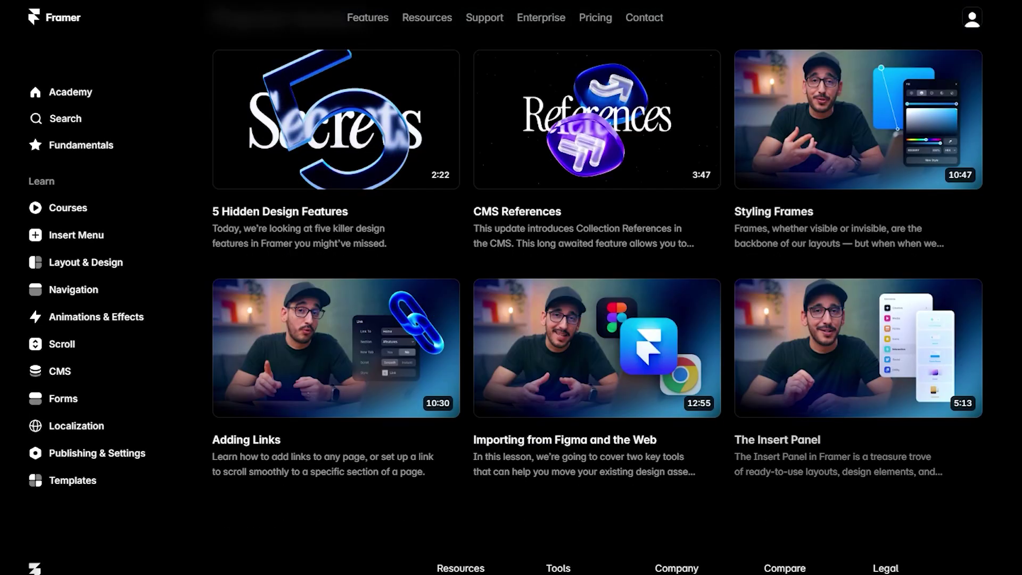